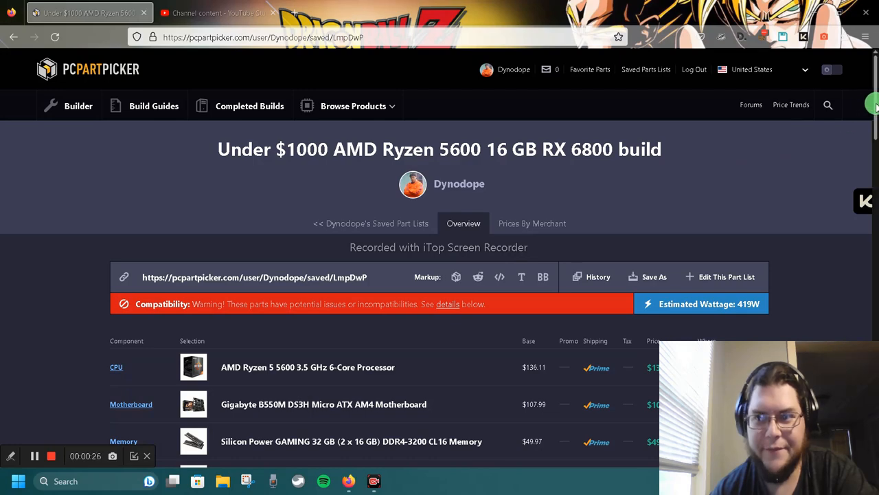
drag(874, 104, 874, 159)
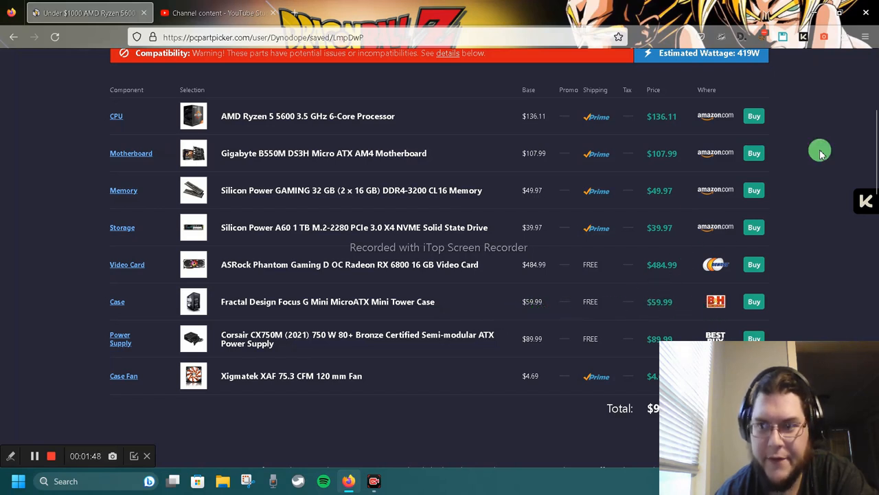
drag(874, 130, 873, 169)
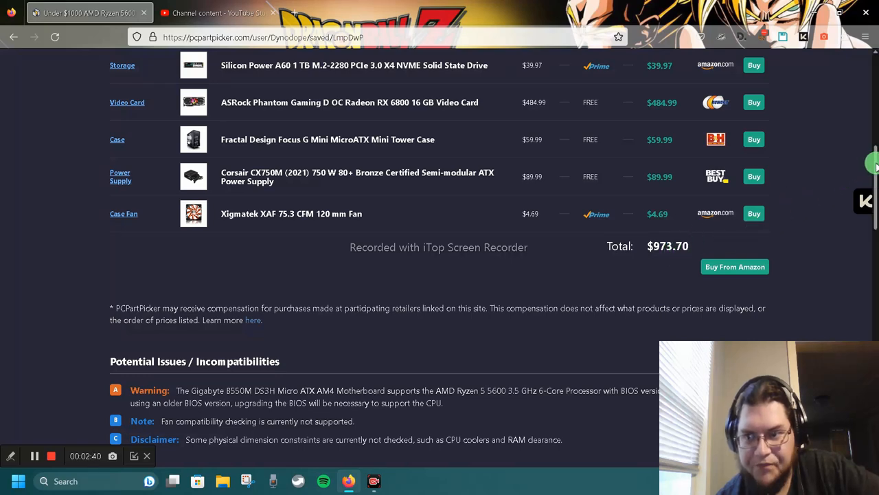
drag(872, 163, 871, 204)
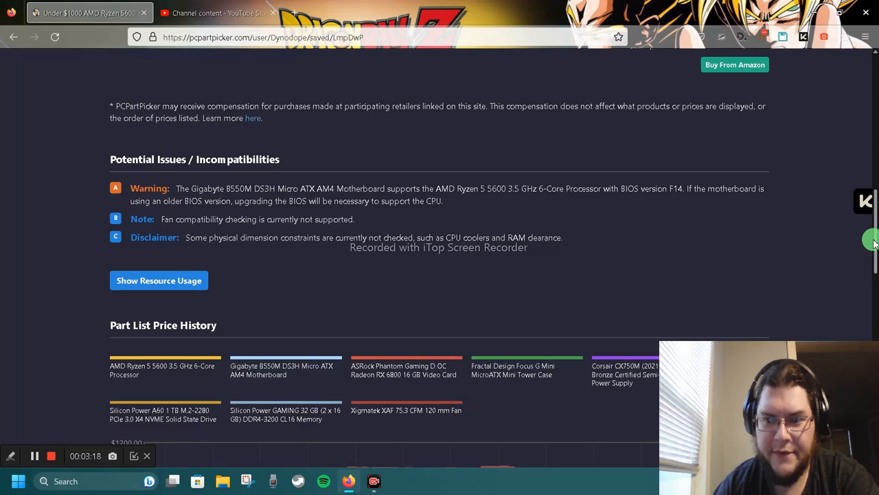
drag(874, 242, 867, 143)
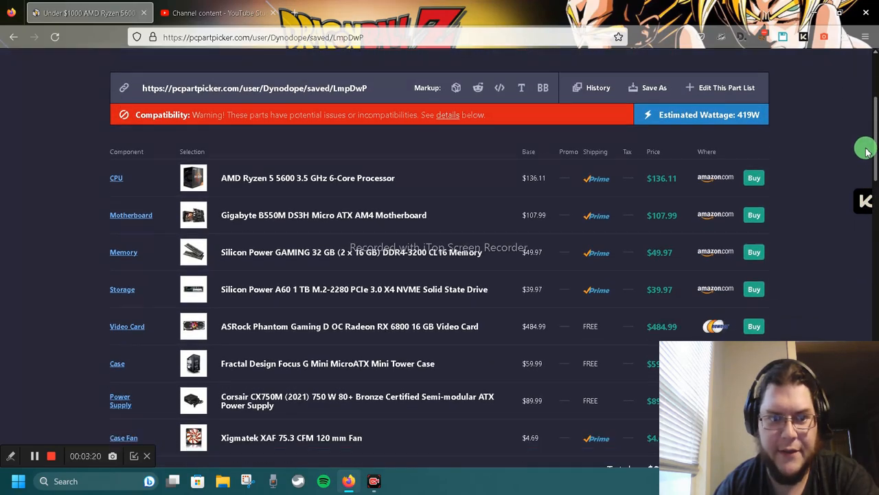
drag(867, 151, 869, 158)
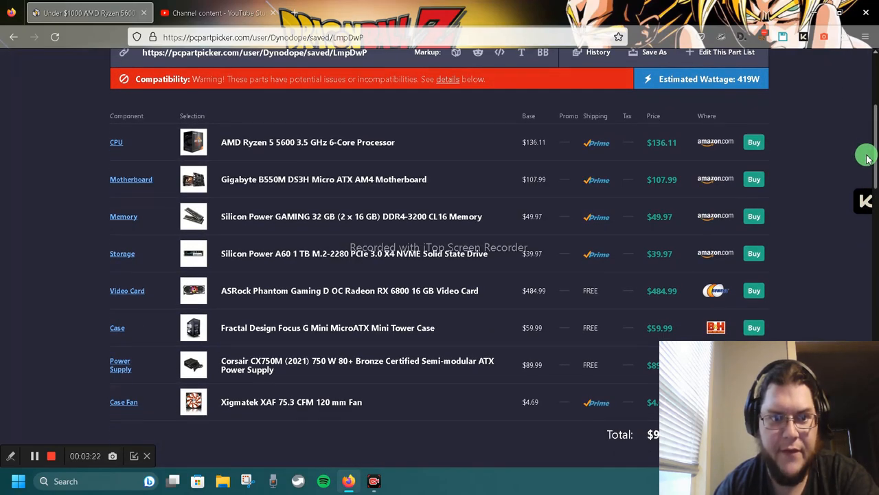
drag(869, 157, 868, 159)
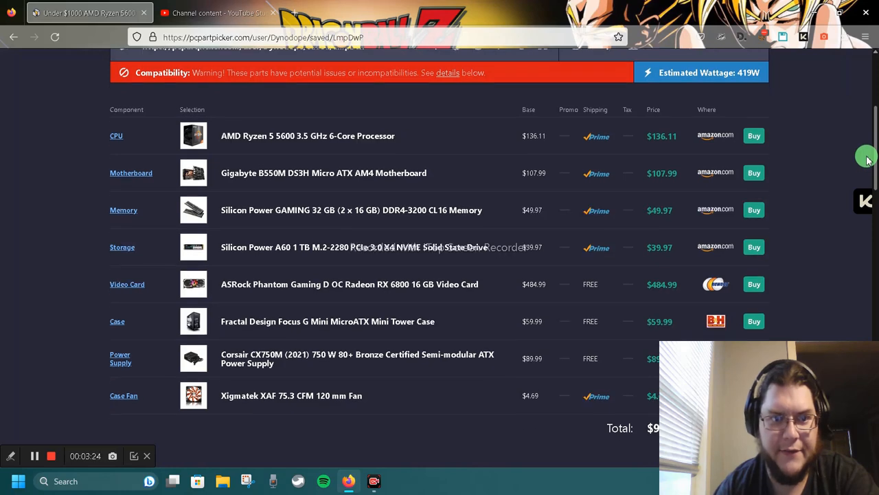
drag(869, 159, 868, 197)
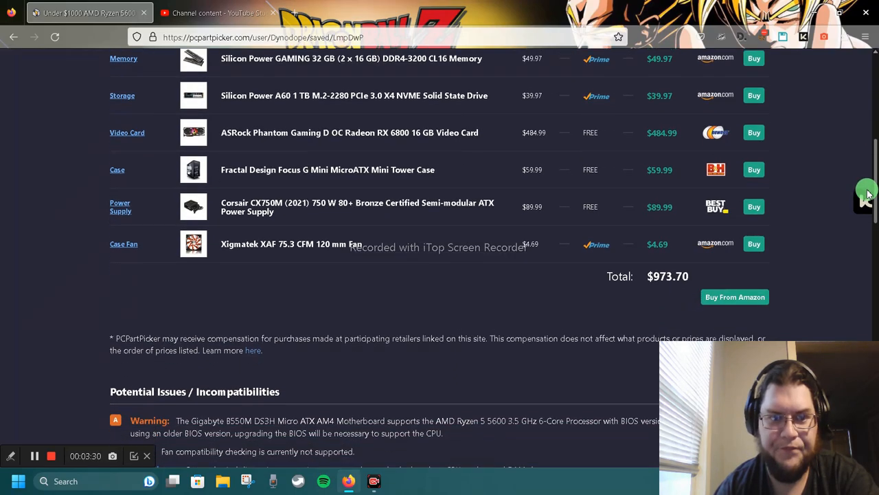
drag(869, 198, 865, 103)
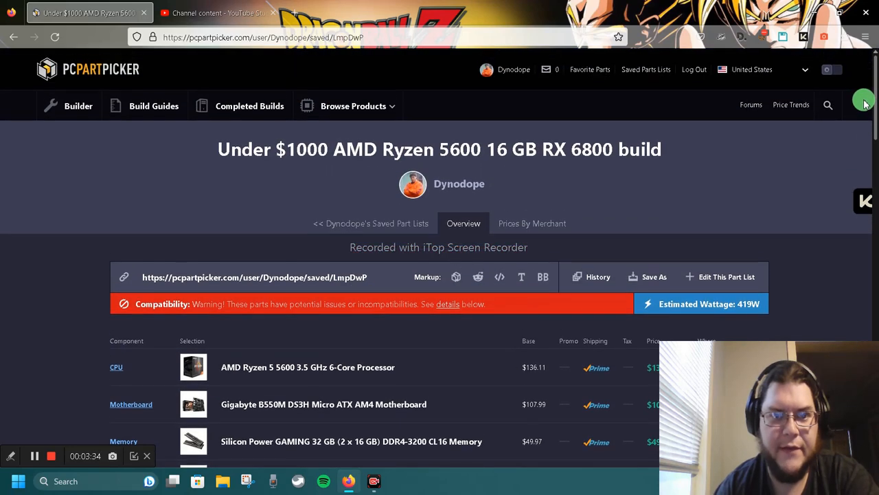